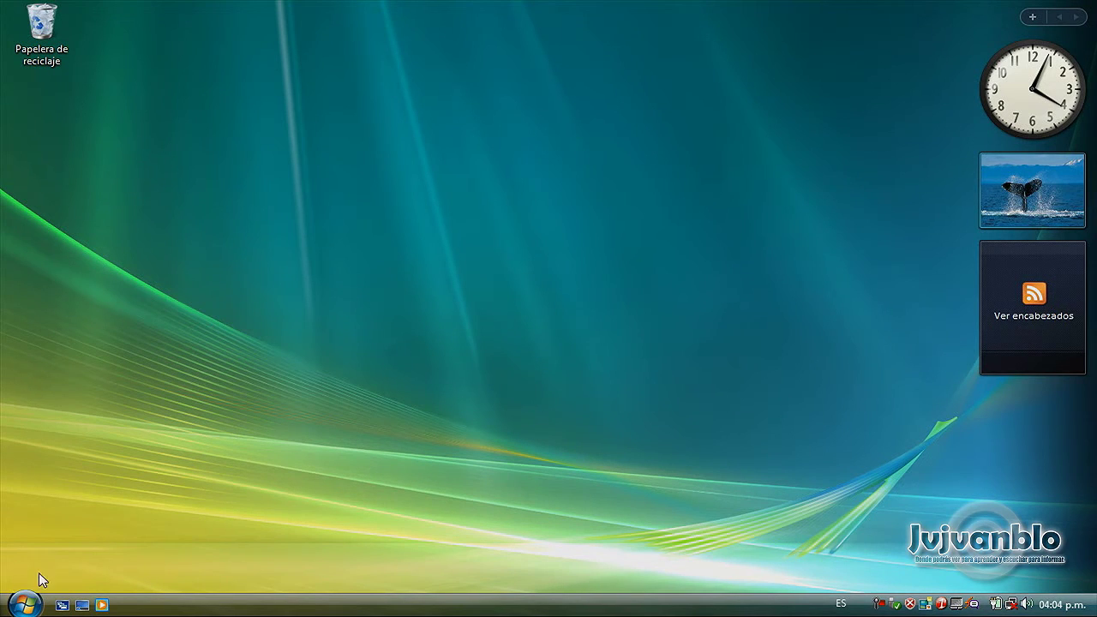
Search the computer for "centro de" and open Centro de recuperación del VAIO.
click(24, 604)
text(cent)
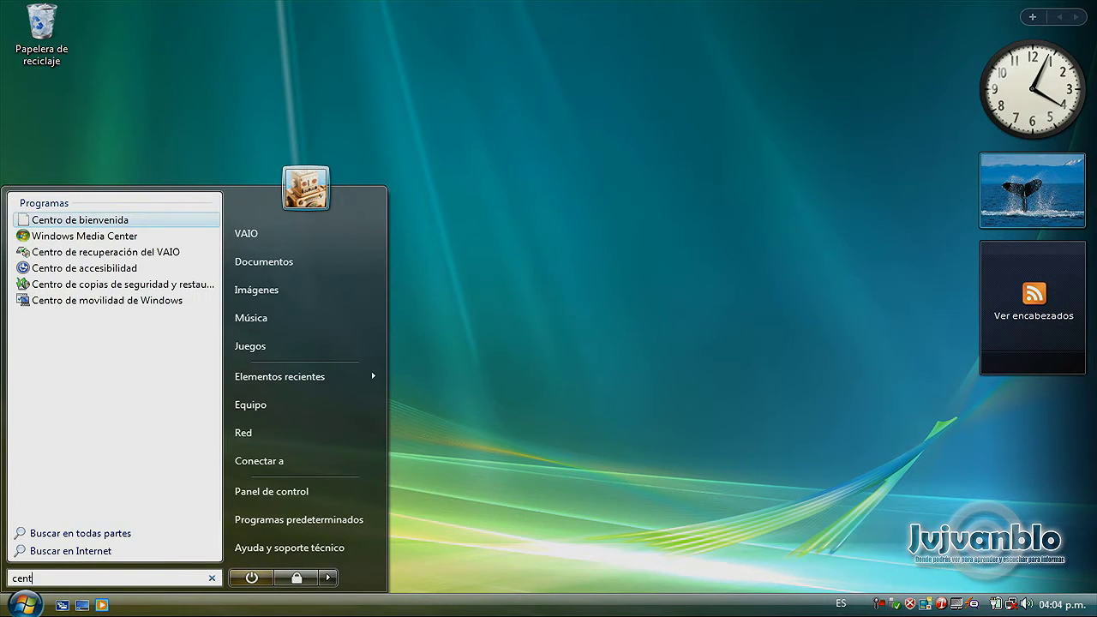
text(ro de)
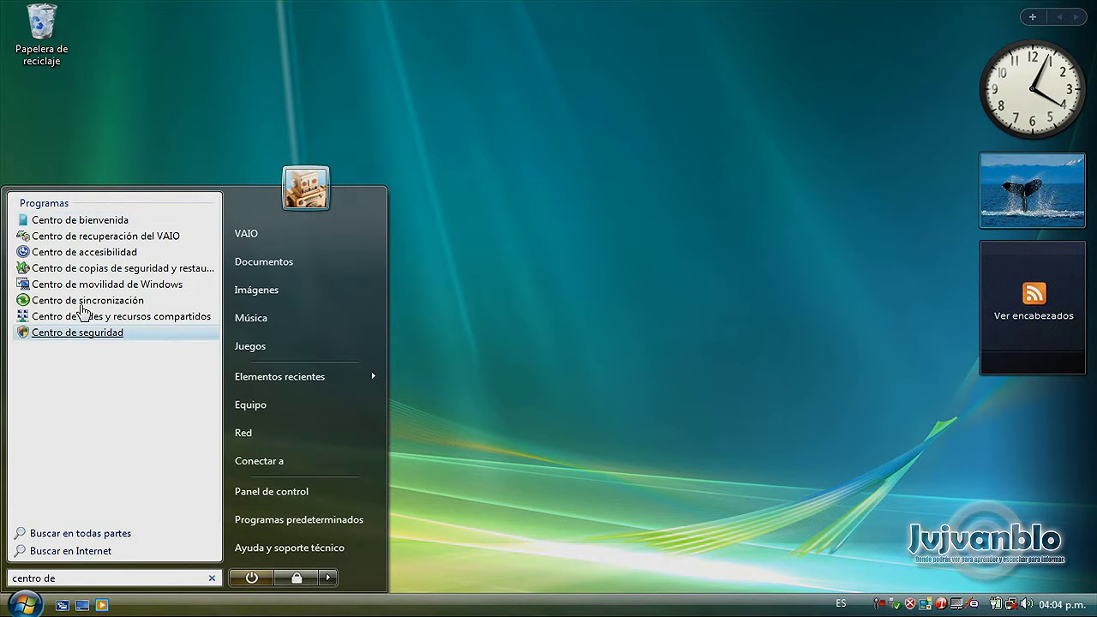
click(101, 237)
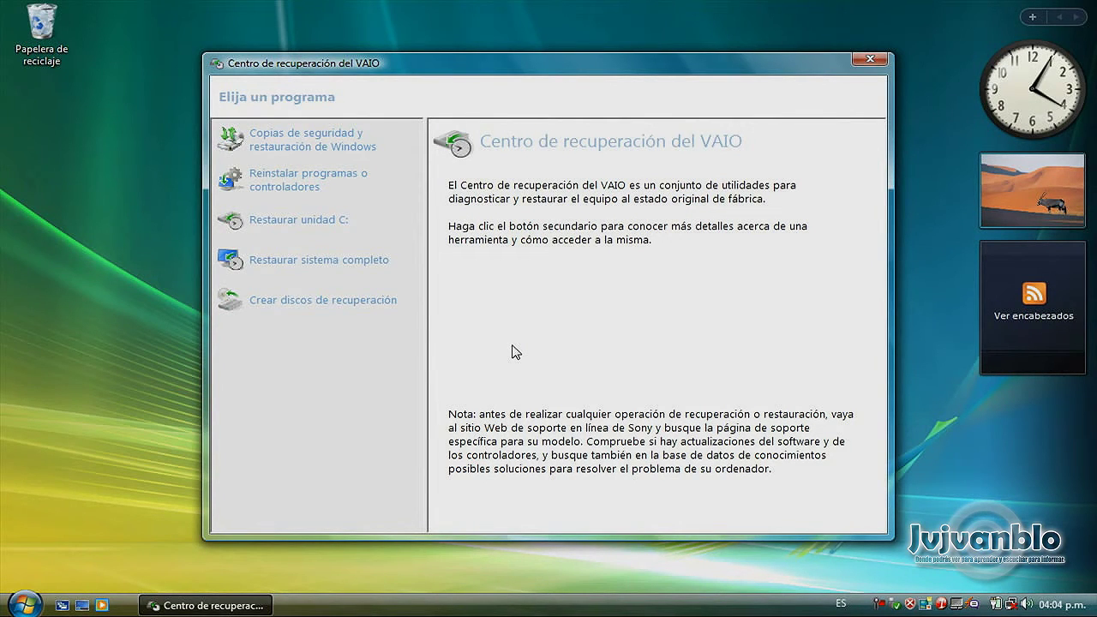
Start Reinstalar programas o controladores with the Omitir option for the Windows backup suggestion, continuing to the list of available programs.
click(290, 187)
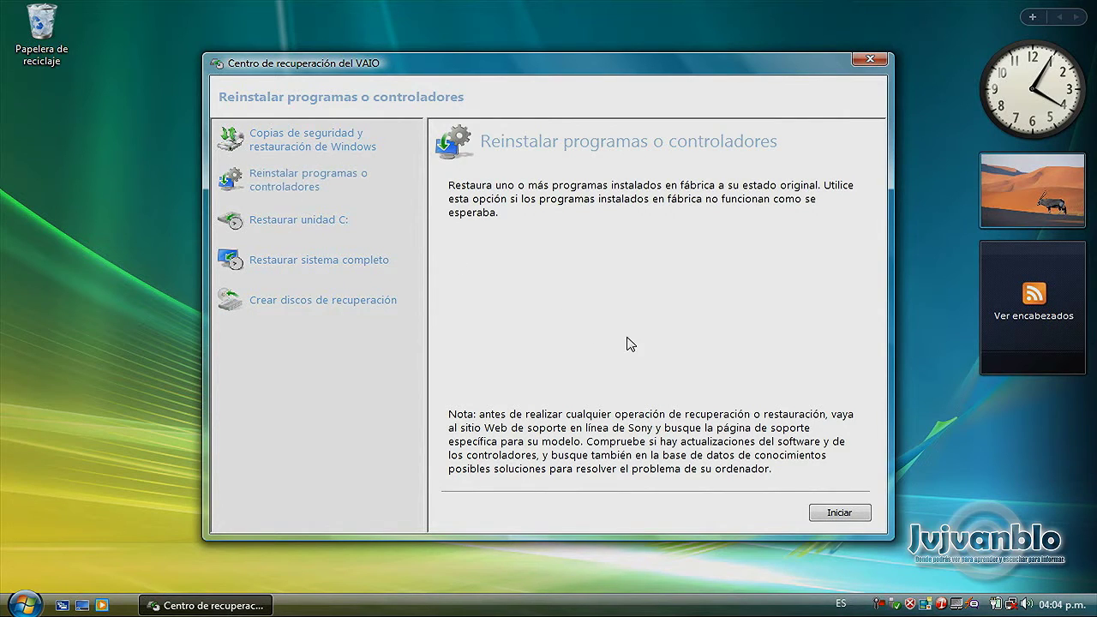
click(832, 512)
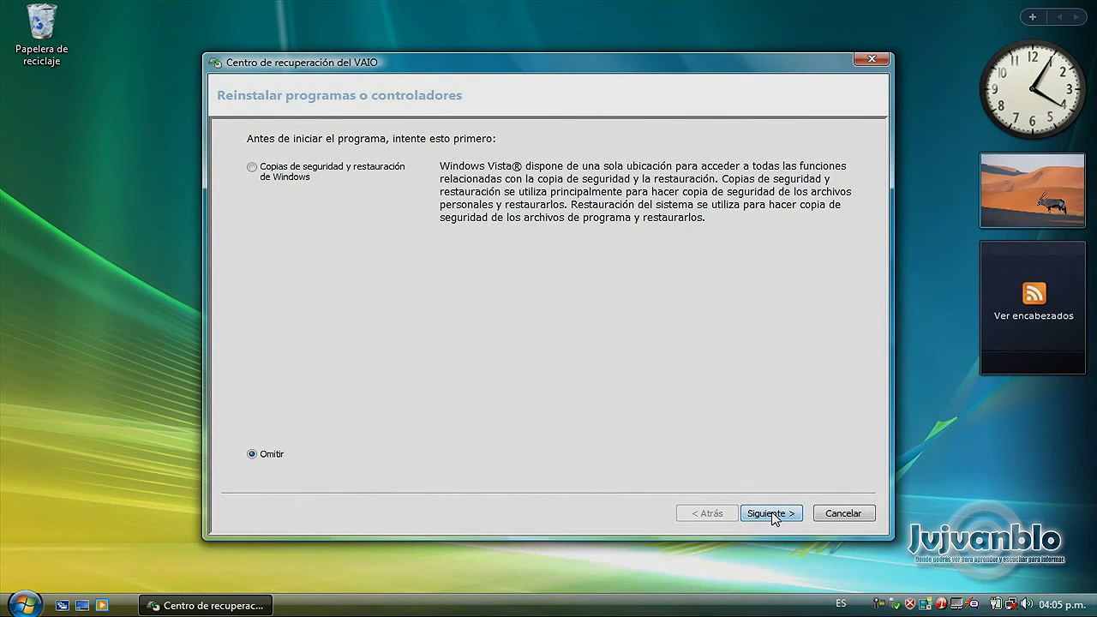
click(774, 515)
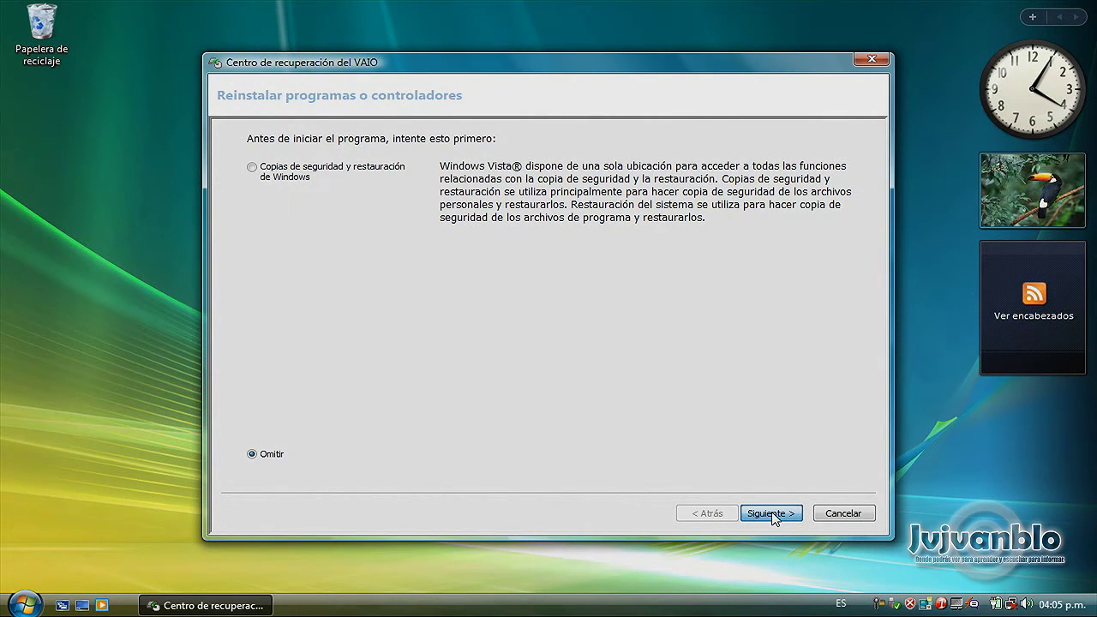
click(775, 515)
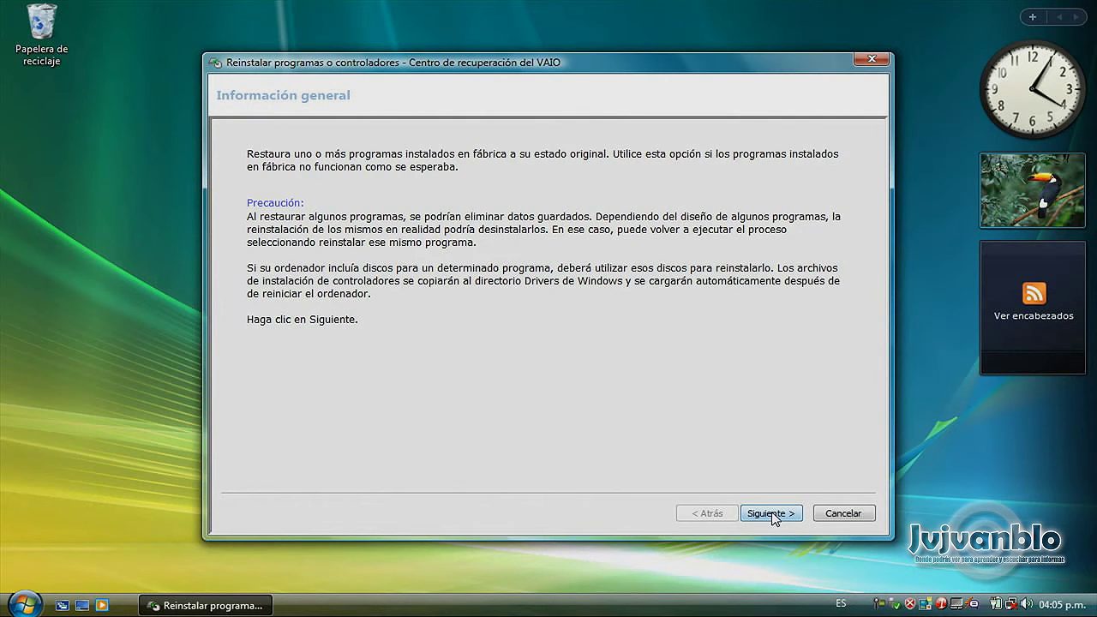
click(770, 513)
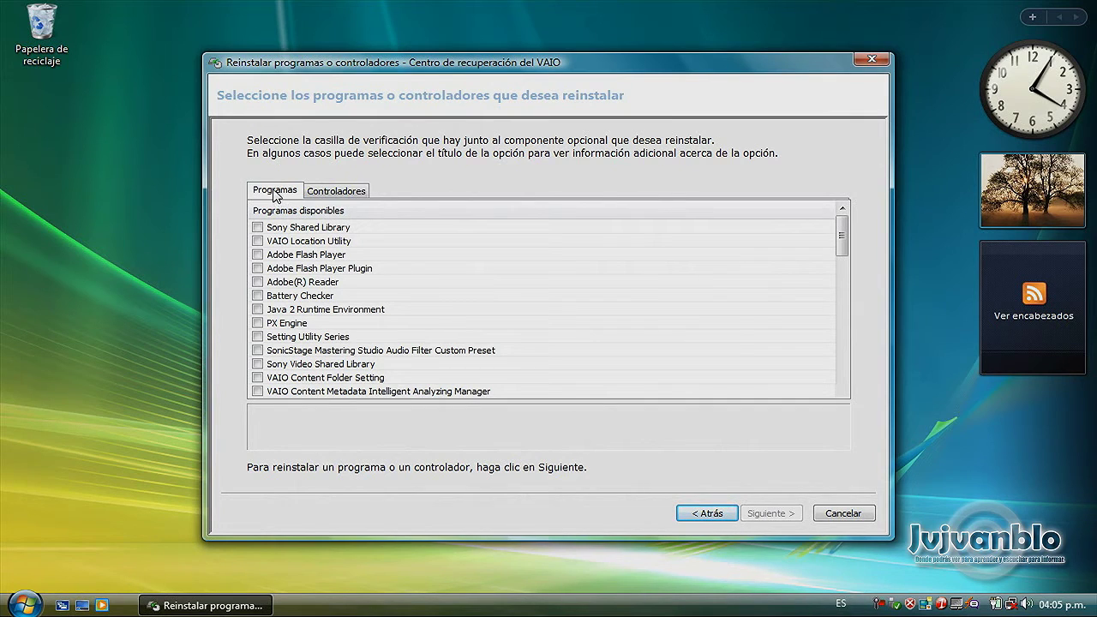
Reinstall Adobe Photoshop Elements and Adobe Premiere Elements from the available programs, finishing without restarting the computer.
click(338, 192)
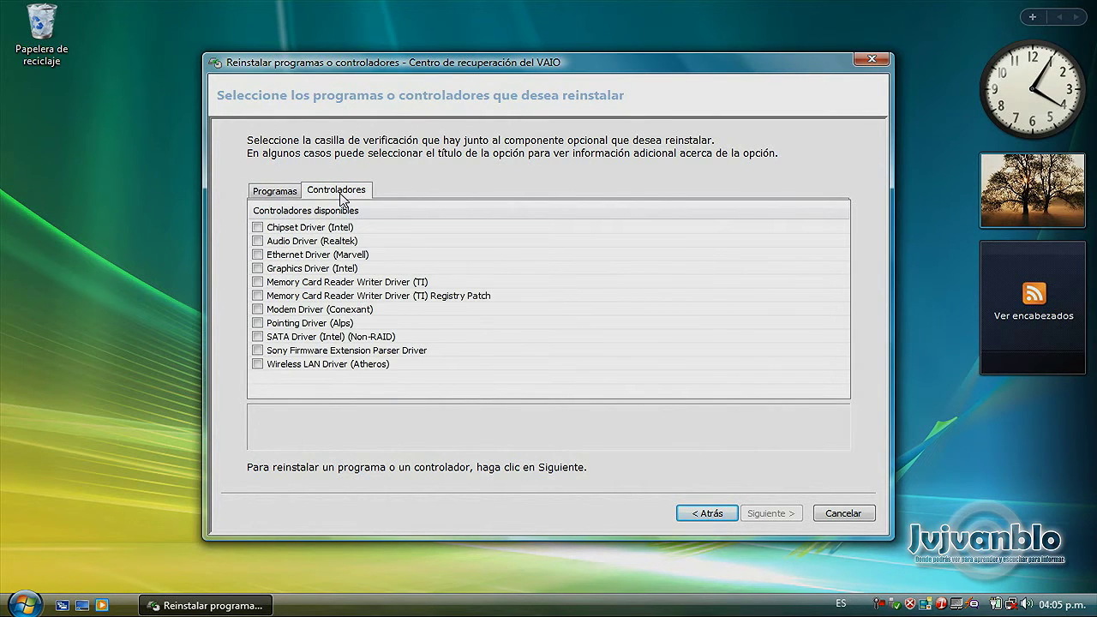
click(275, 191)
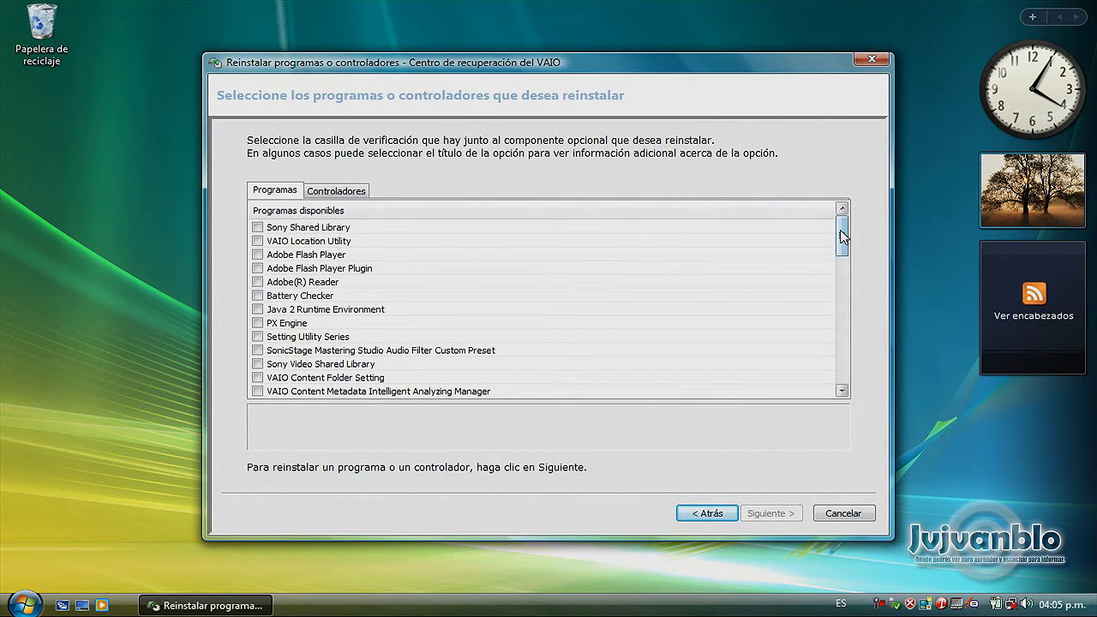
drag(844, 230, 848, 312)
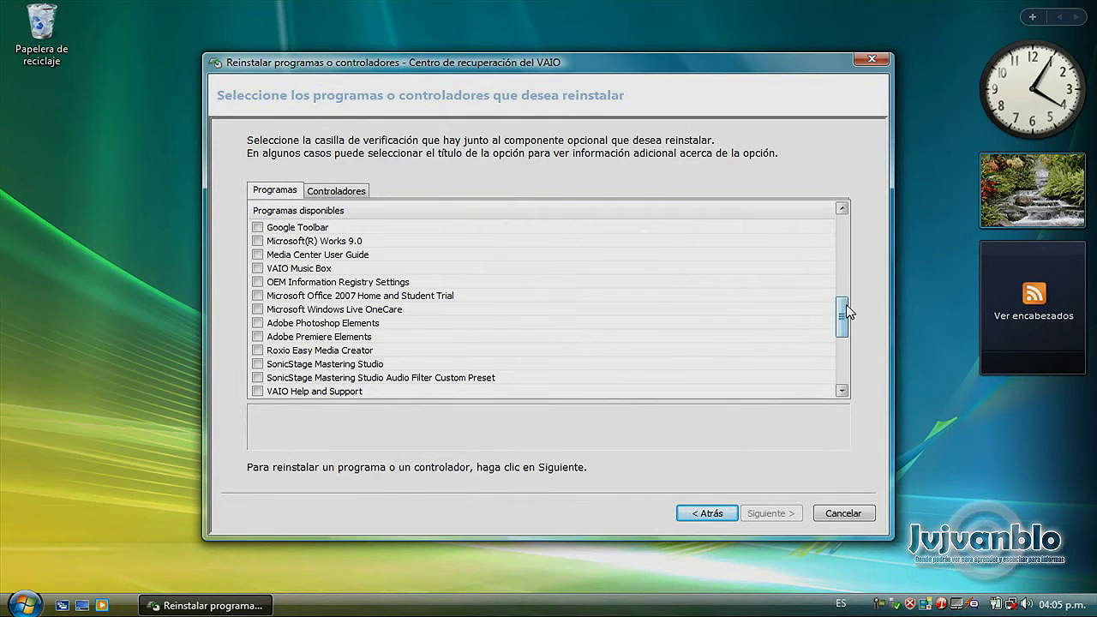
click(258, 324)
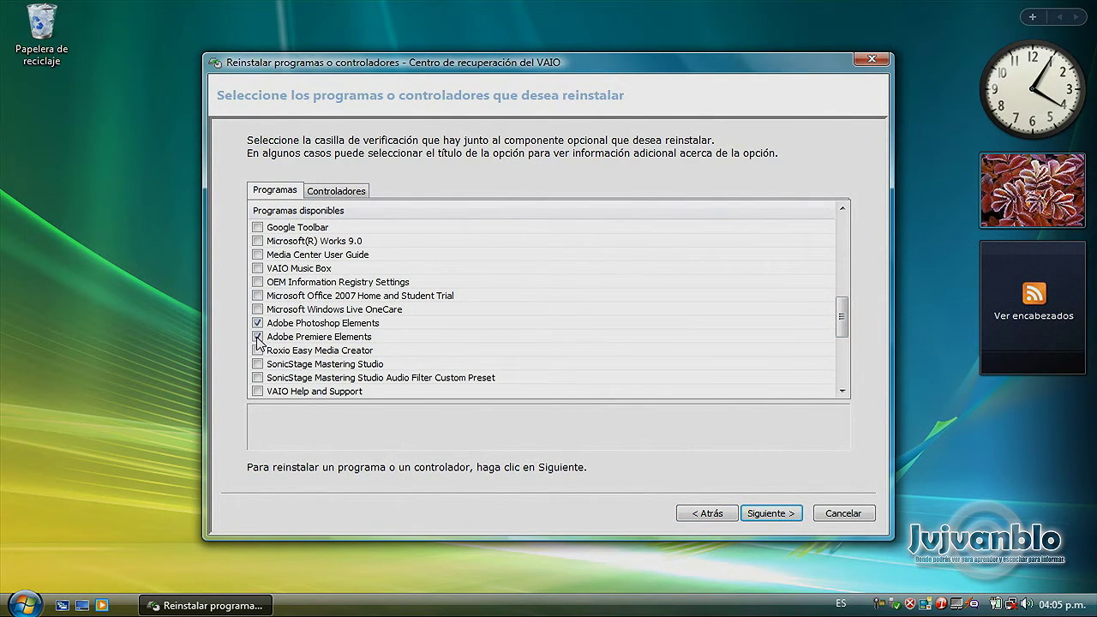
click(771, 514)
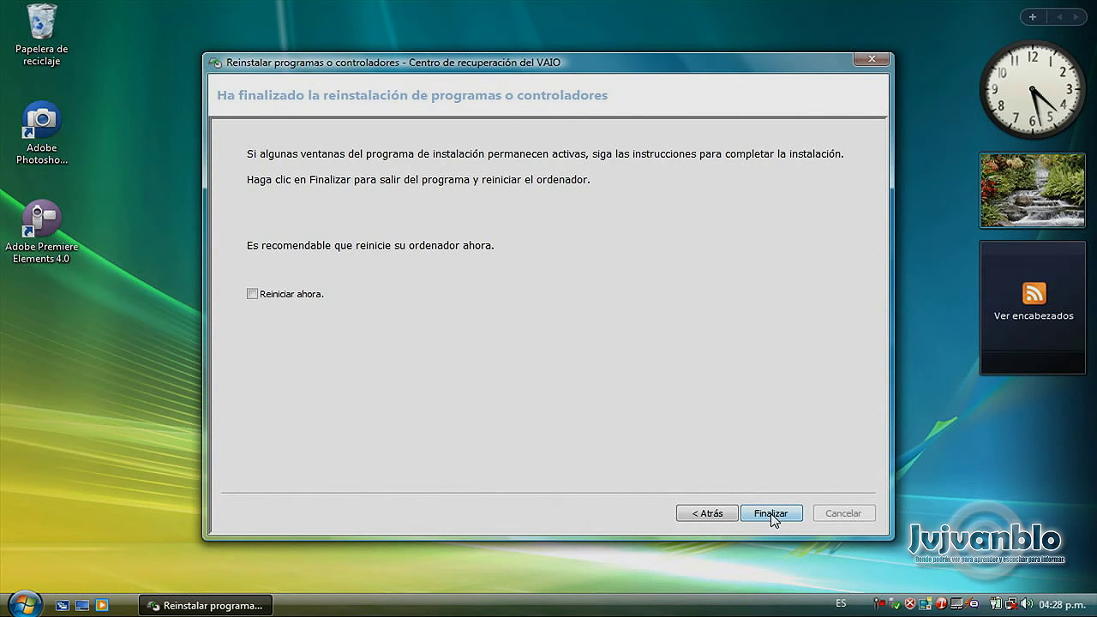
click(774, 520)
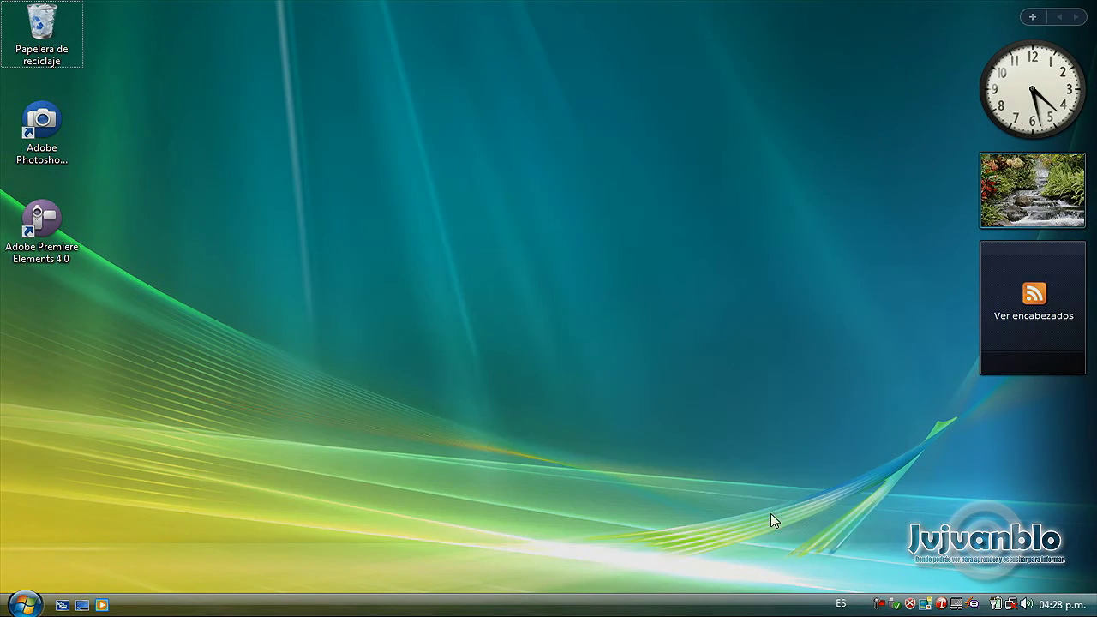
Launch Adobe Photoshop Elements 6.0, accepting its license agreement and postponing the registration.
click(34, 128)
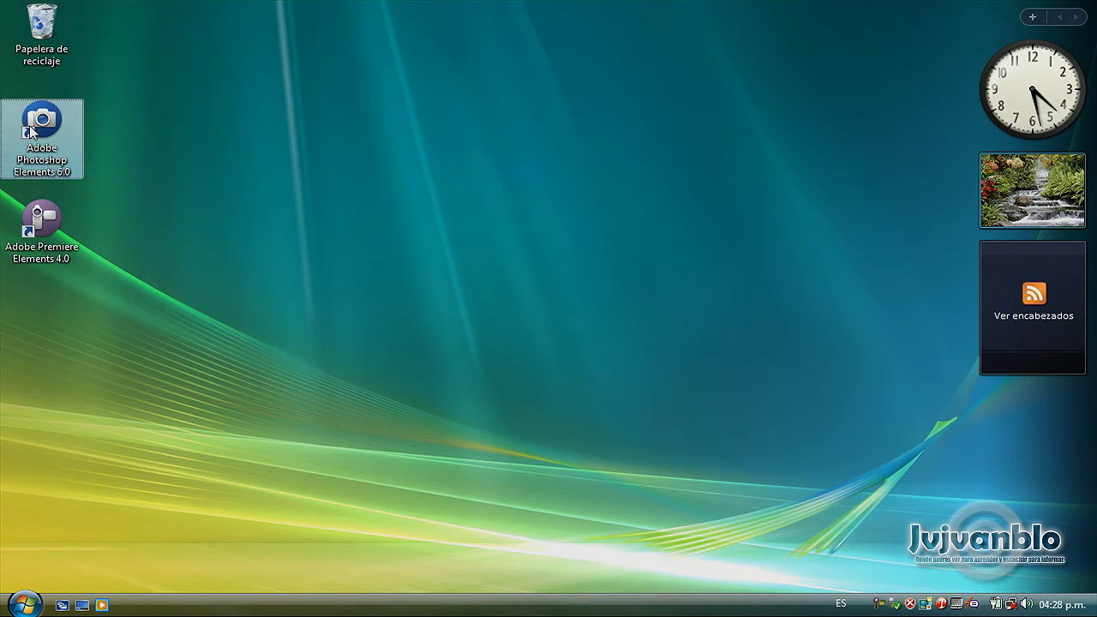
double_click(32, 128)
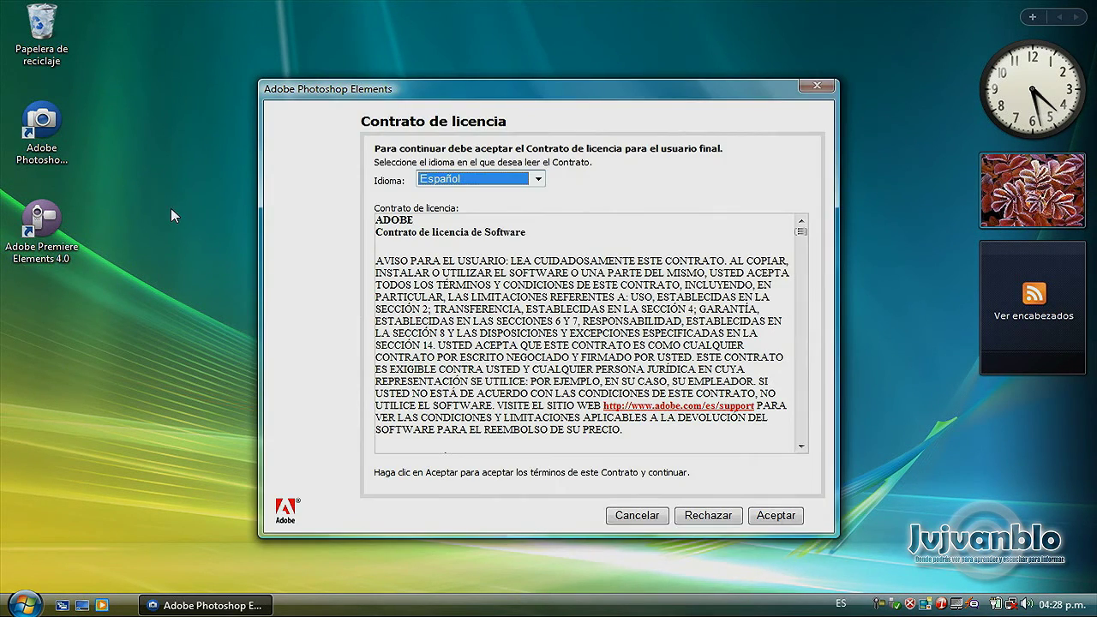
click(775, 515)
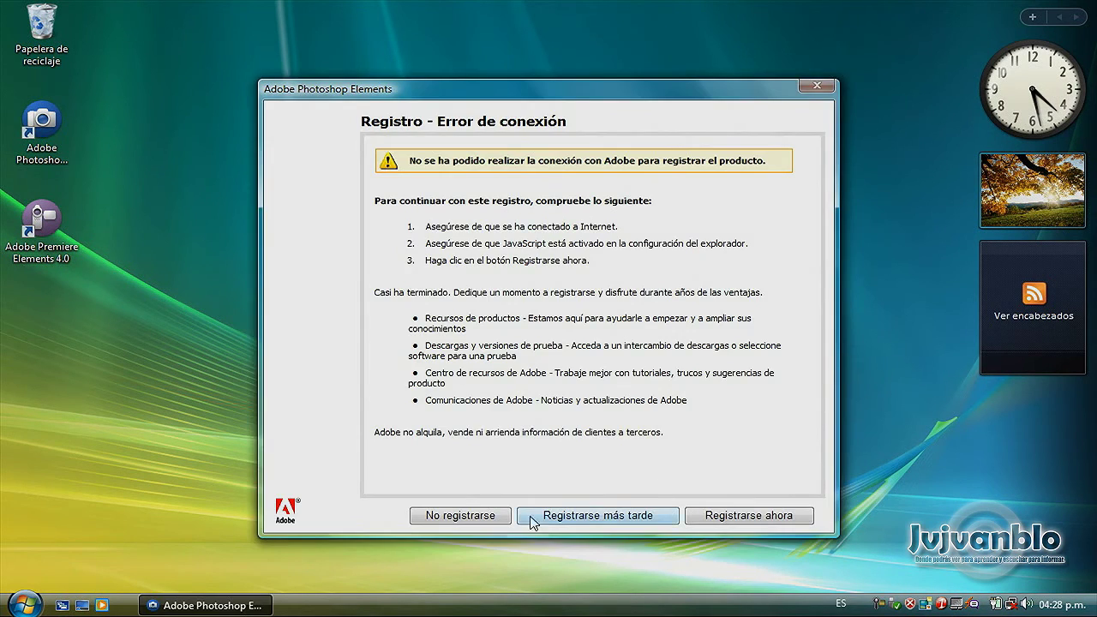
click(533, 517)
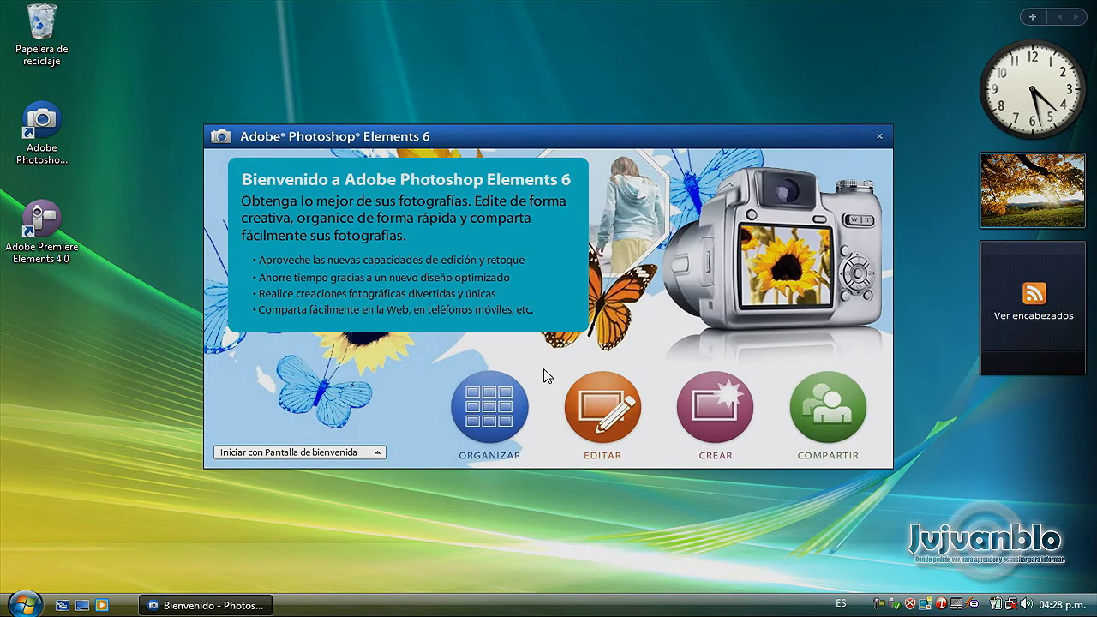
Open the Photoshop Elements photo editor to check it, and close it.
click(600, 409)
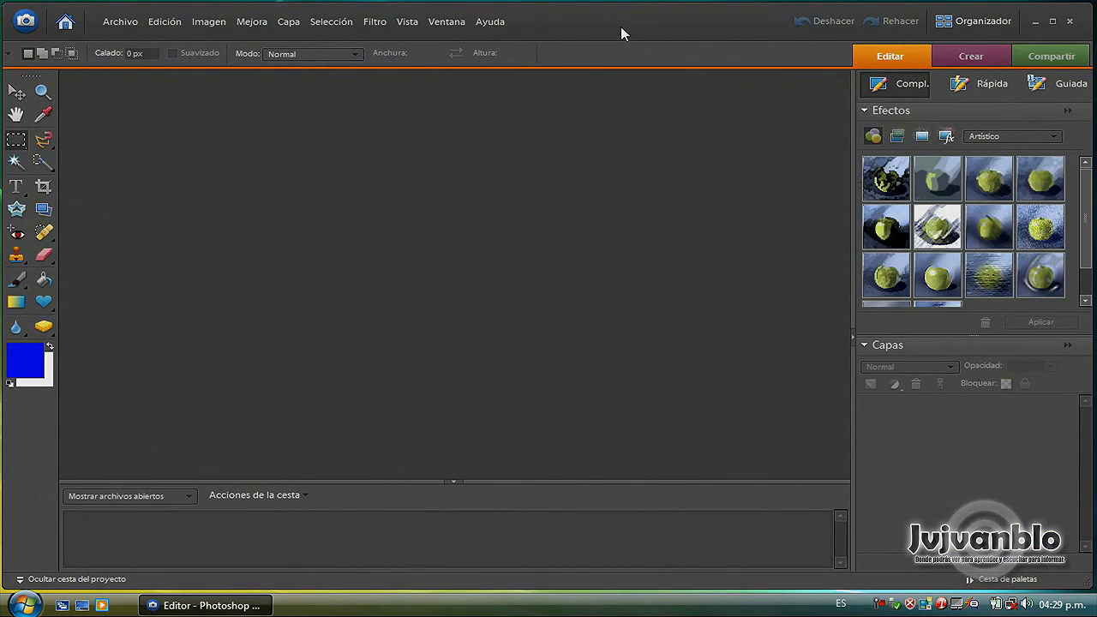
click(1070, 21)
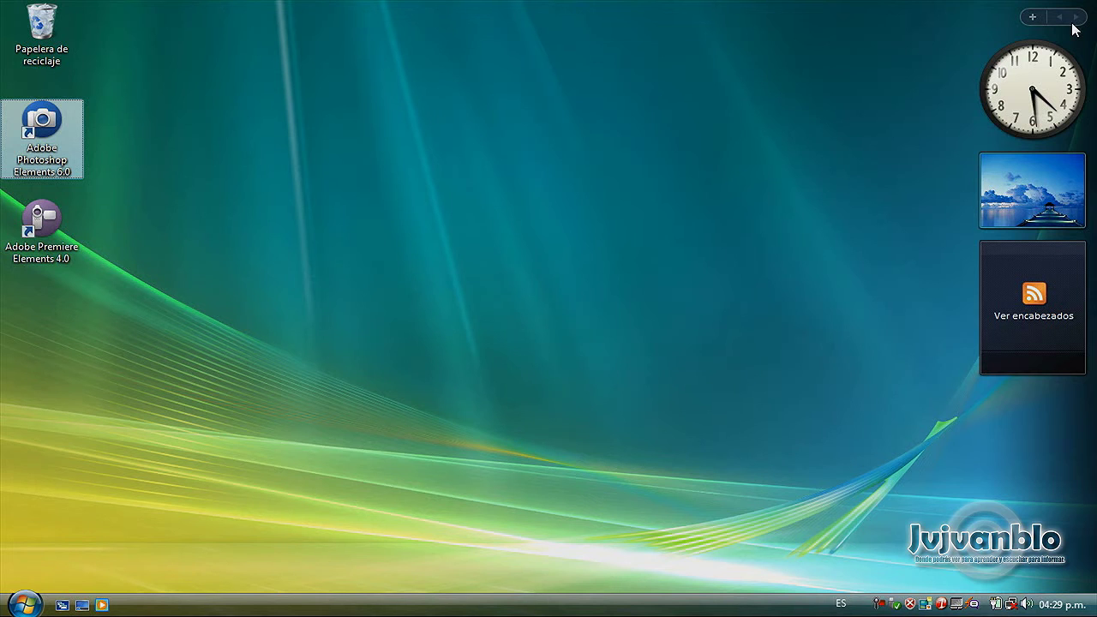
Launch Adobe Premiere Elements 4.0, declining registration and setting the country of residence to México.
double_click(43, 224)
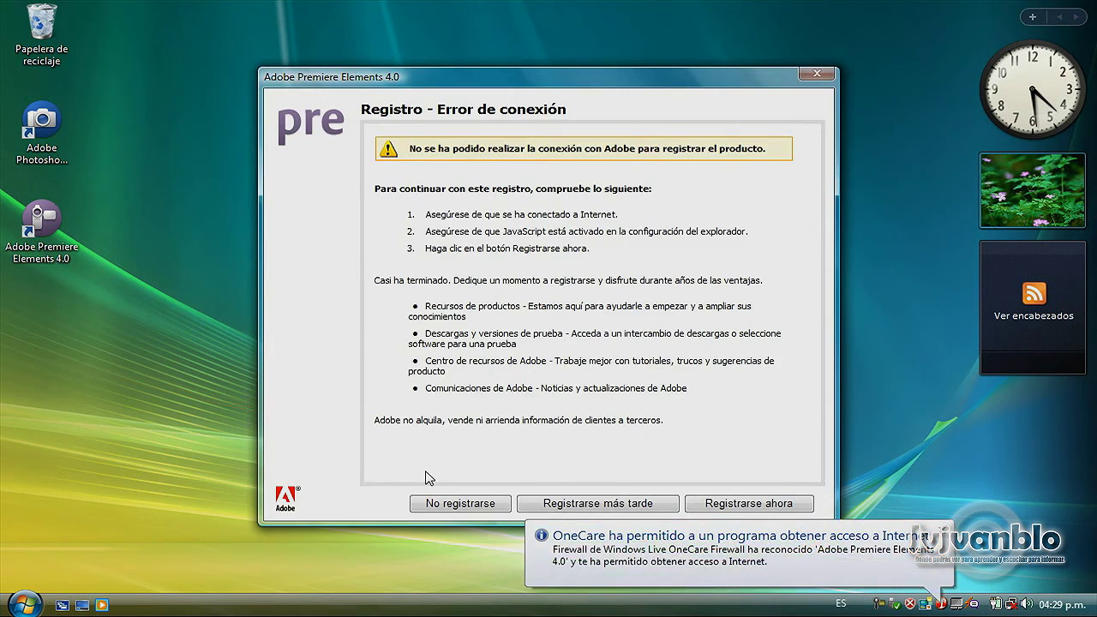
click(457, 504)
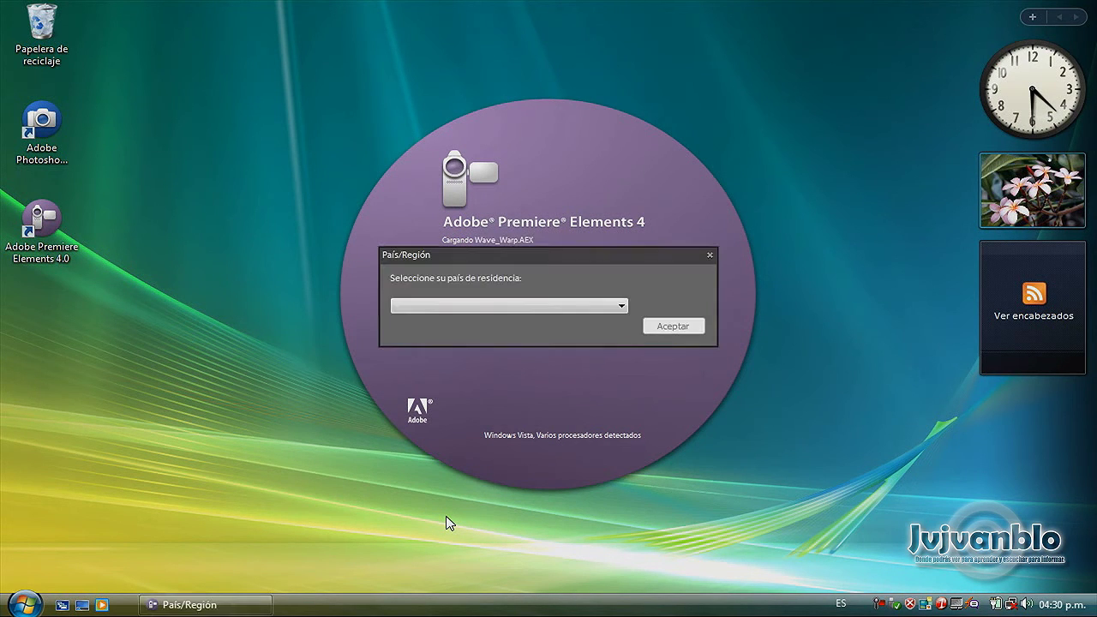
click(542, 309)
drag(623, 23, 627, 213)
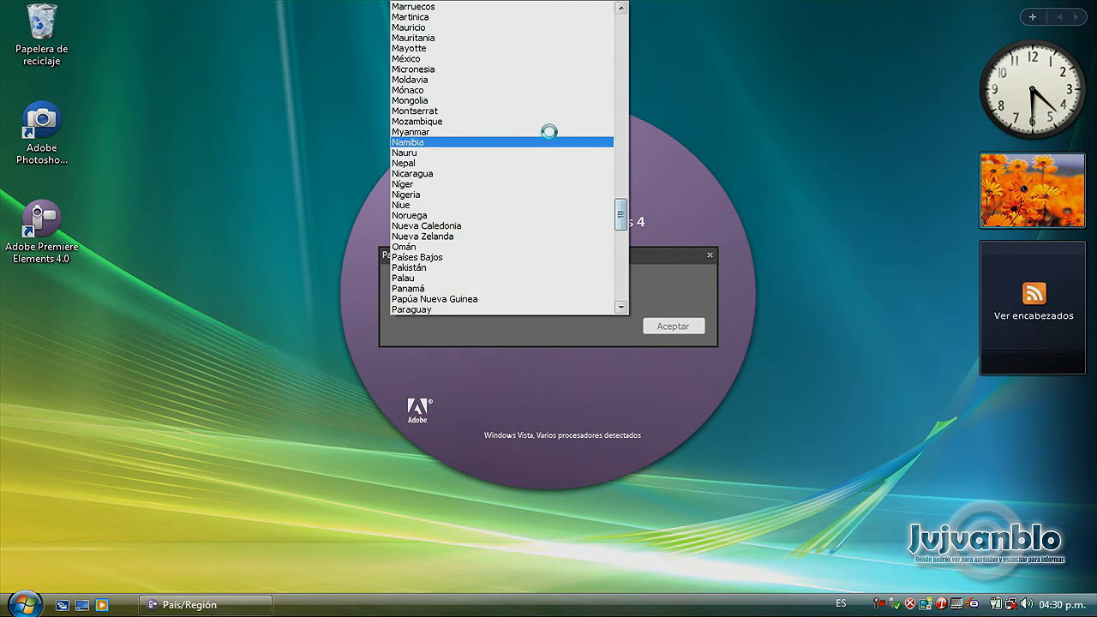
click(530, 59)
click(669, 331)
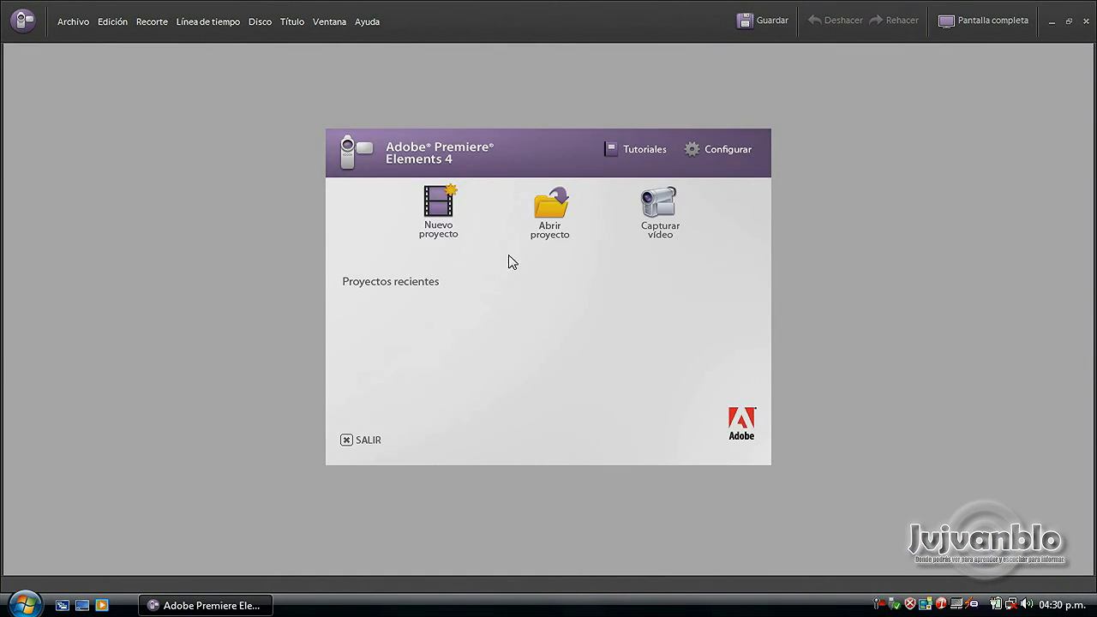
Browse the transitions and video effects in a new Premiere Elements project, and close the program.
click(438, 211)
click(696, 340)
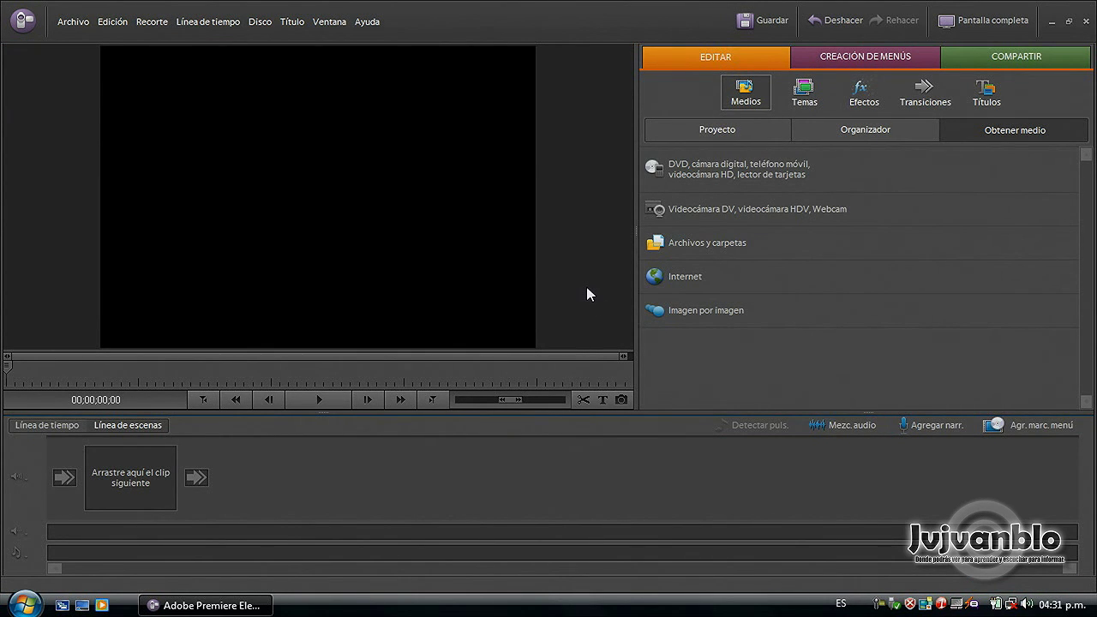
click(864, 93)
click(976, 94)
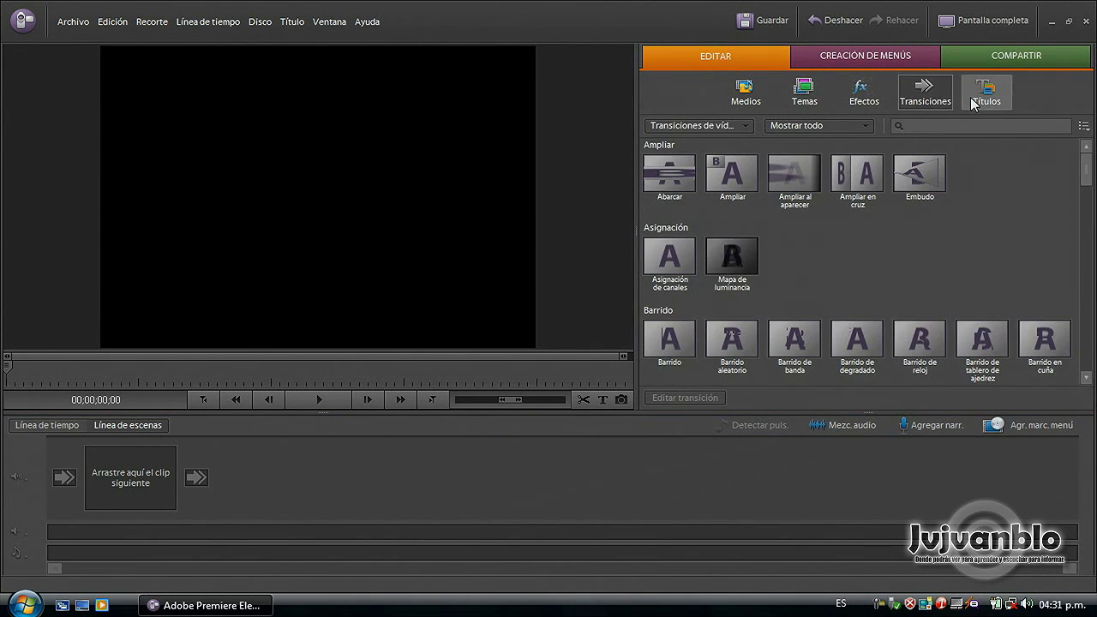
click(854, 101)
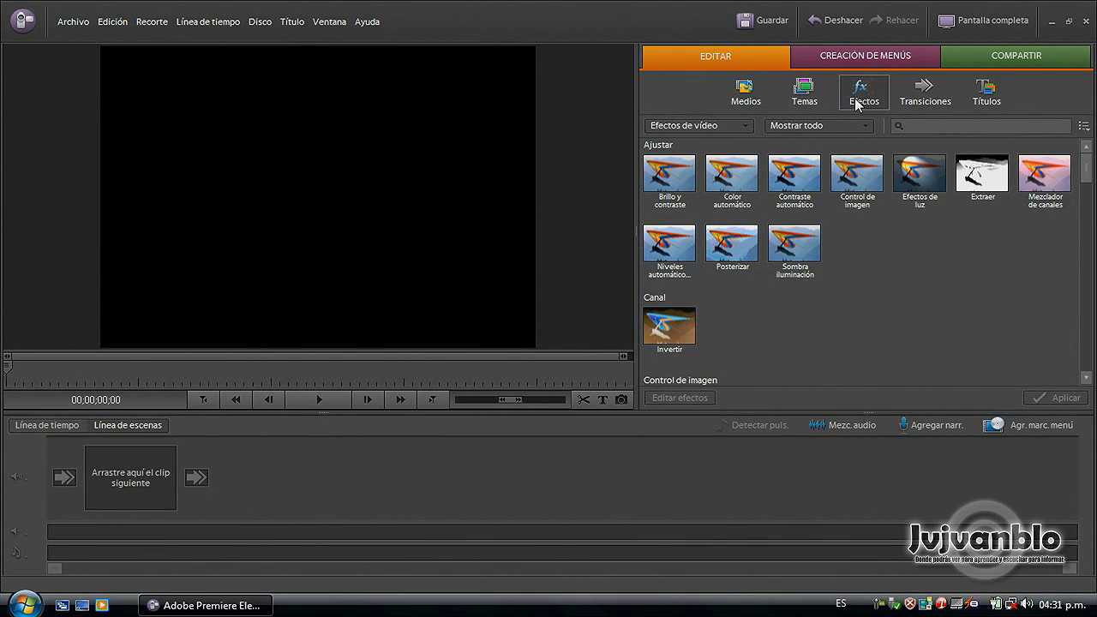
click(556, 317)
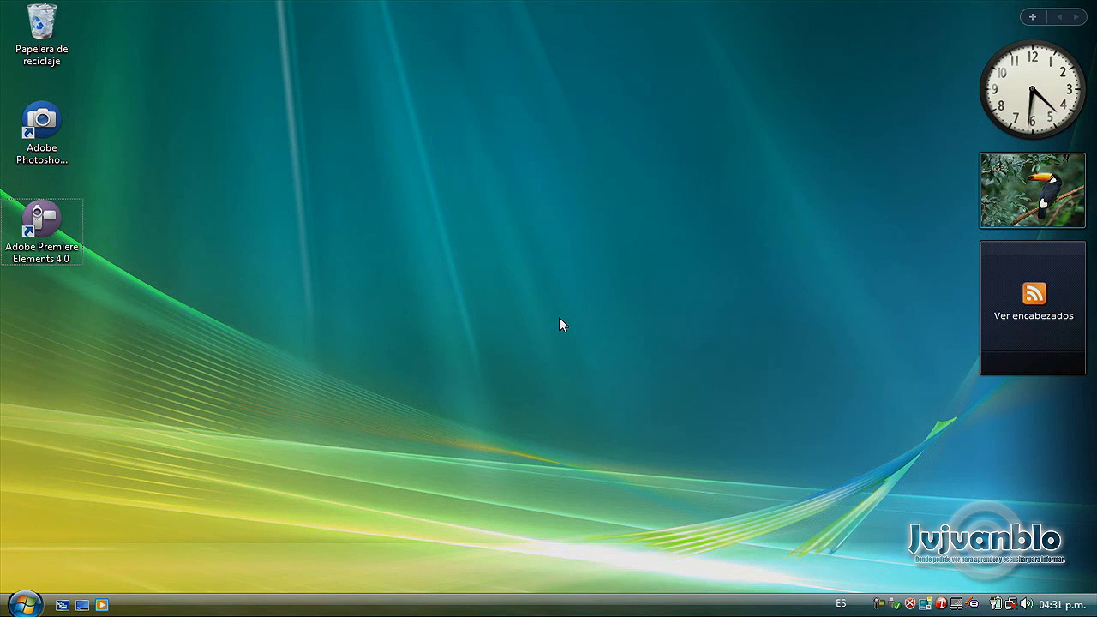